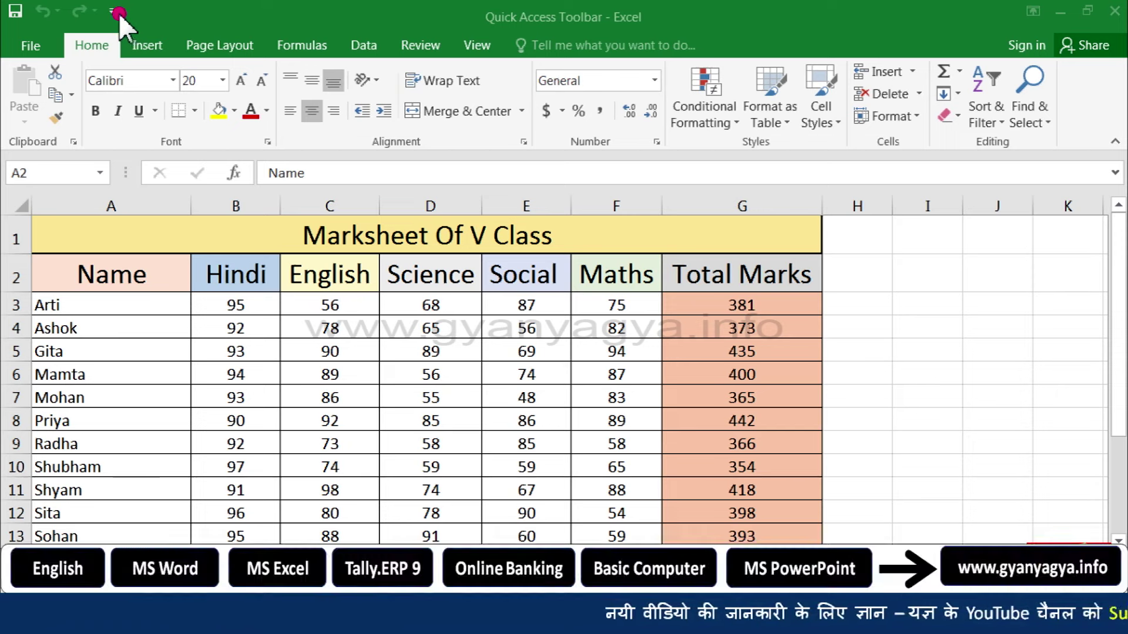
# Step: Add the New command to the Quick Access Toolbar from its customize menu
pyautogui.click(114, 12)
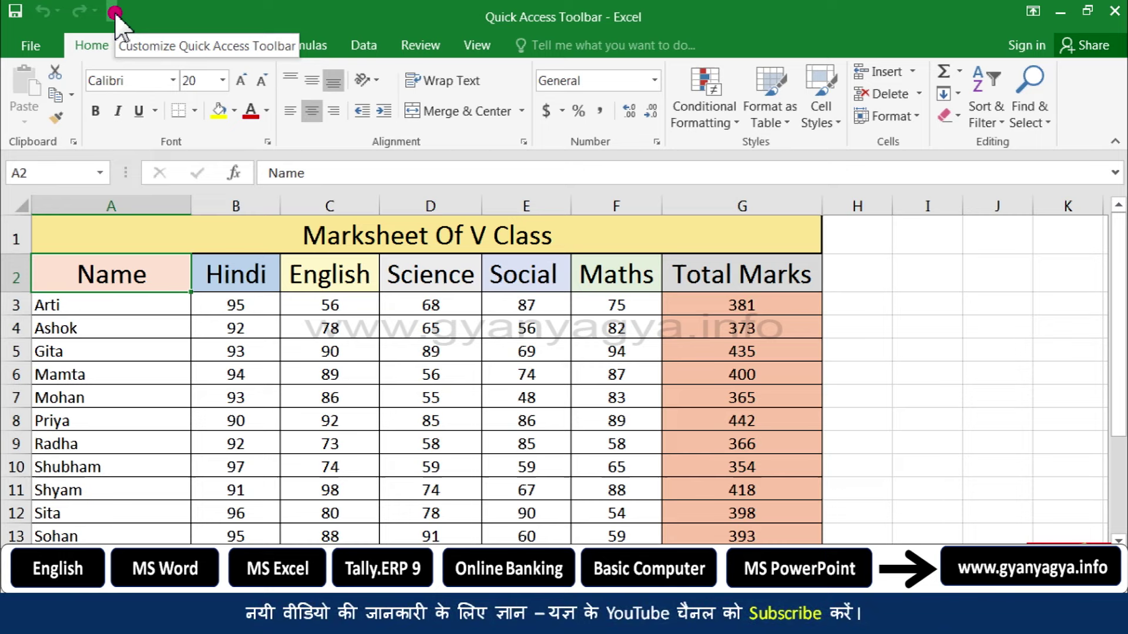
pyautogui.click(114, 11)
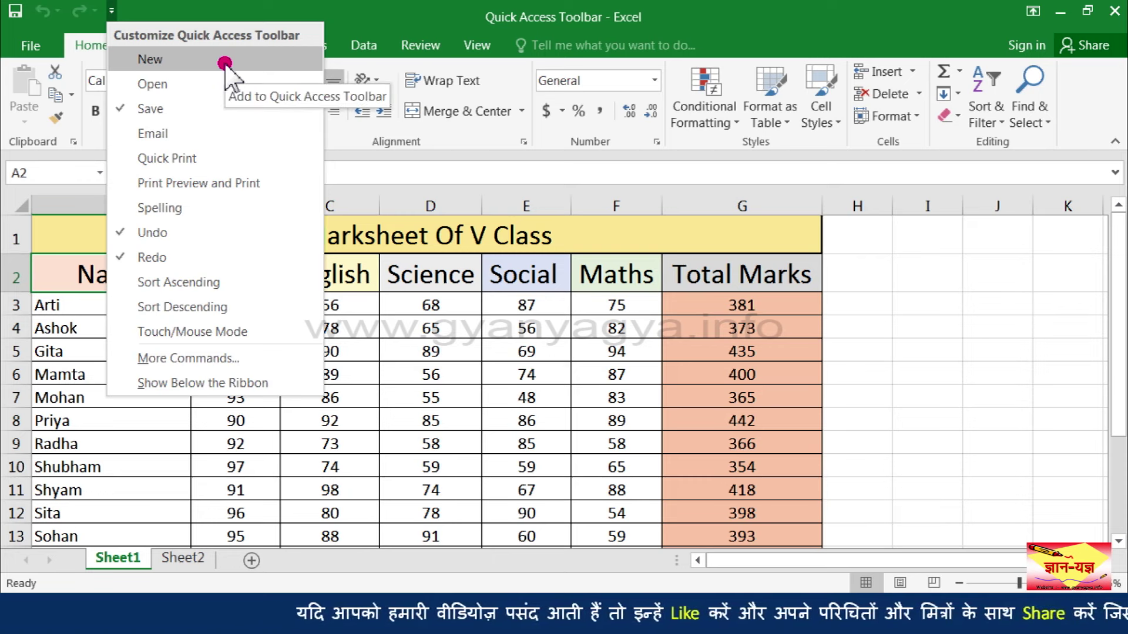
pyautogui.click(163, 61)
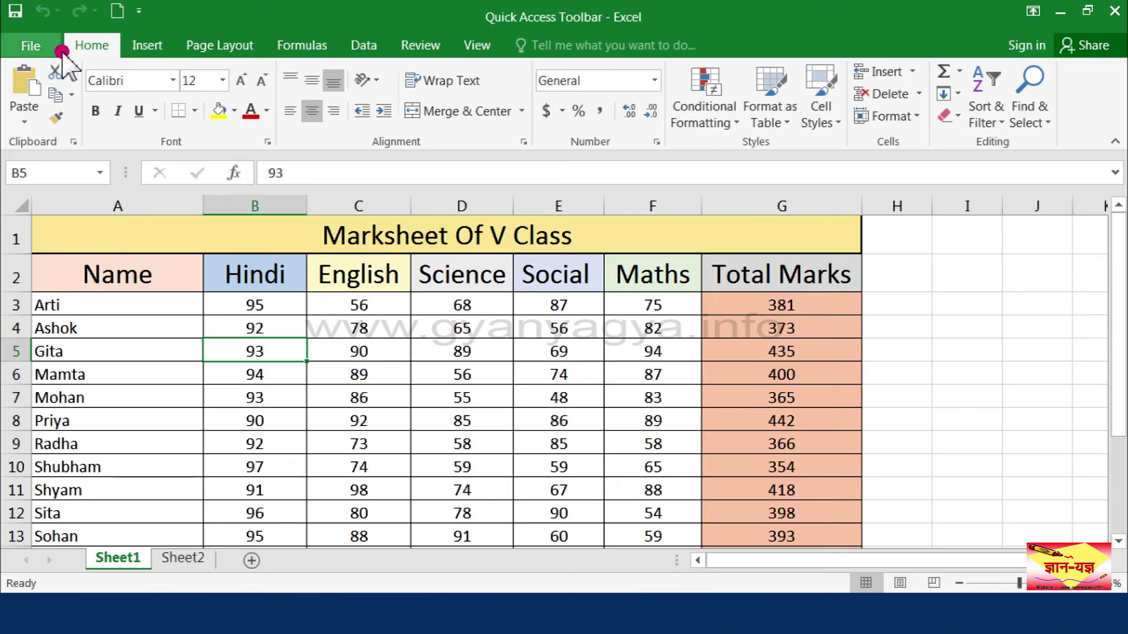
# Step: Test the toolbar's New button by creating a blank Book1 workbook
pyautogui.click(28, 47)
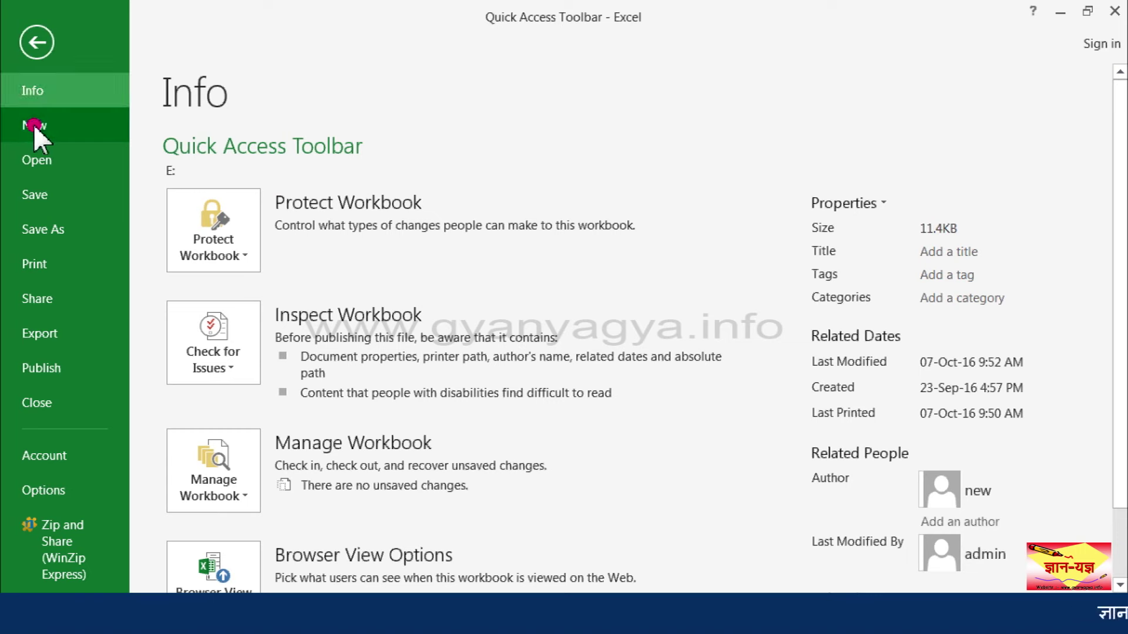
pyautogui.click(38, 50)
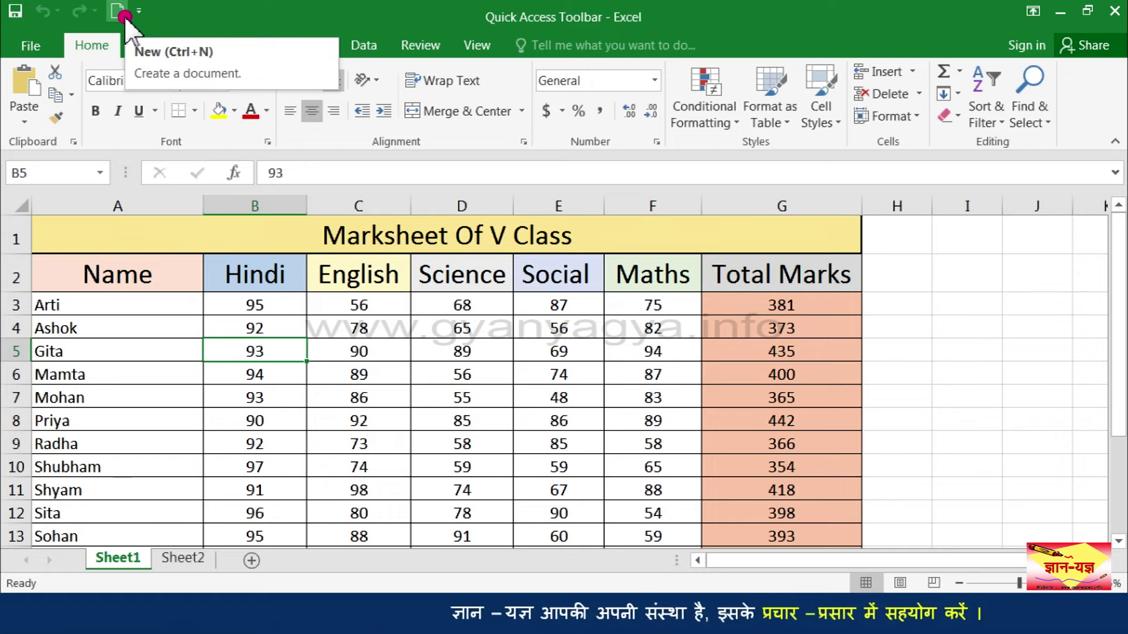
pyautogui.click(117, 10)
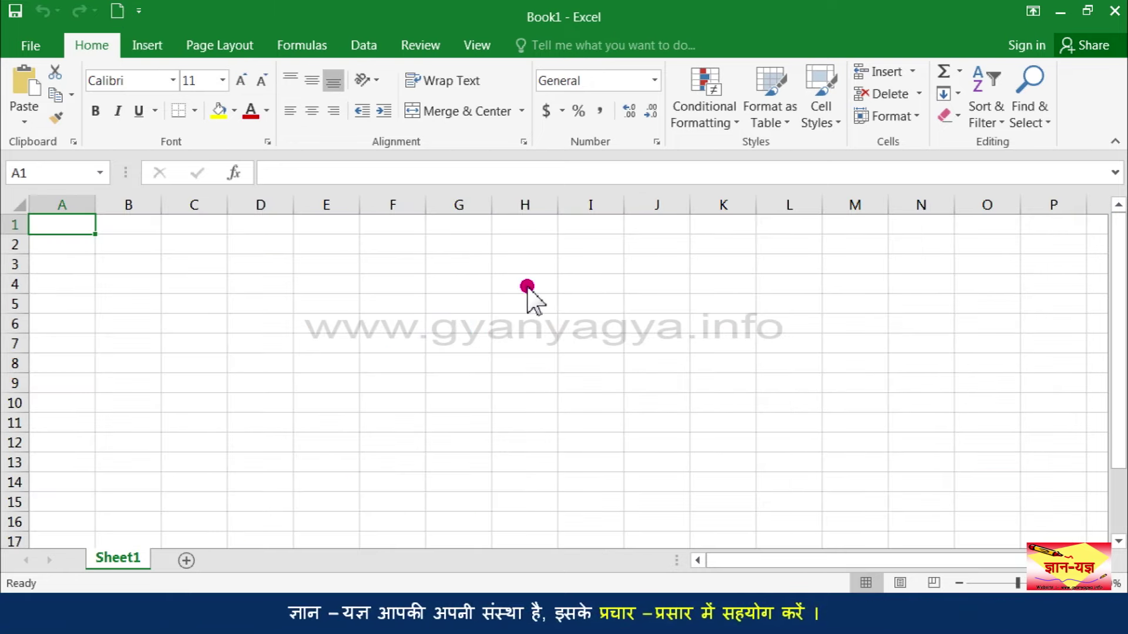
# Step: Close Book1 to return to the marksheet and reopen the toolbar command list
pyautogui.hotkey('ctrl', 'o')
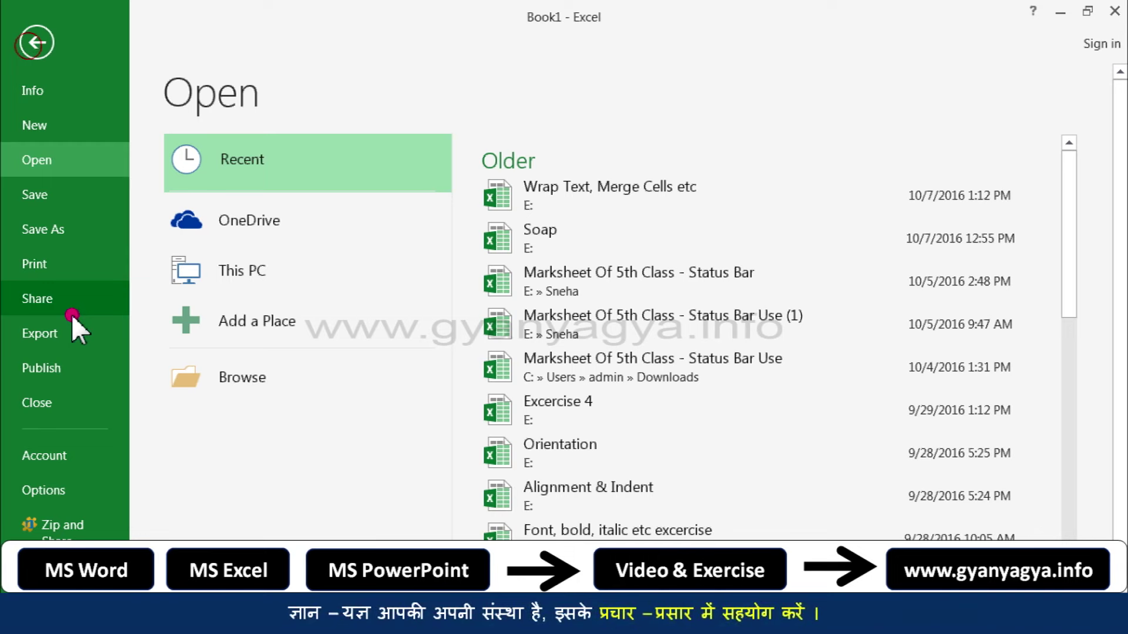
pyautogui.click(51, 399)
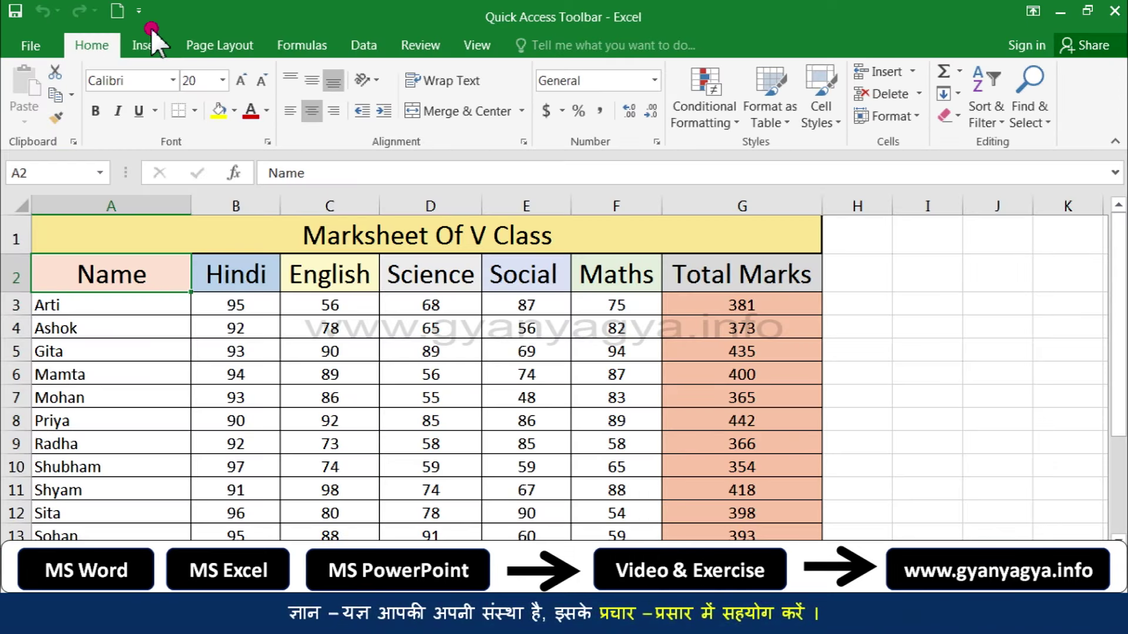
pyautogui.click(138, 12)
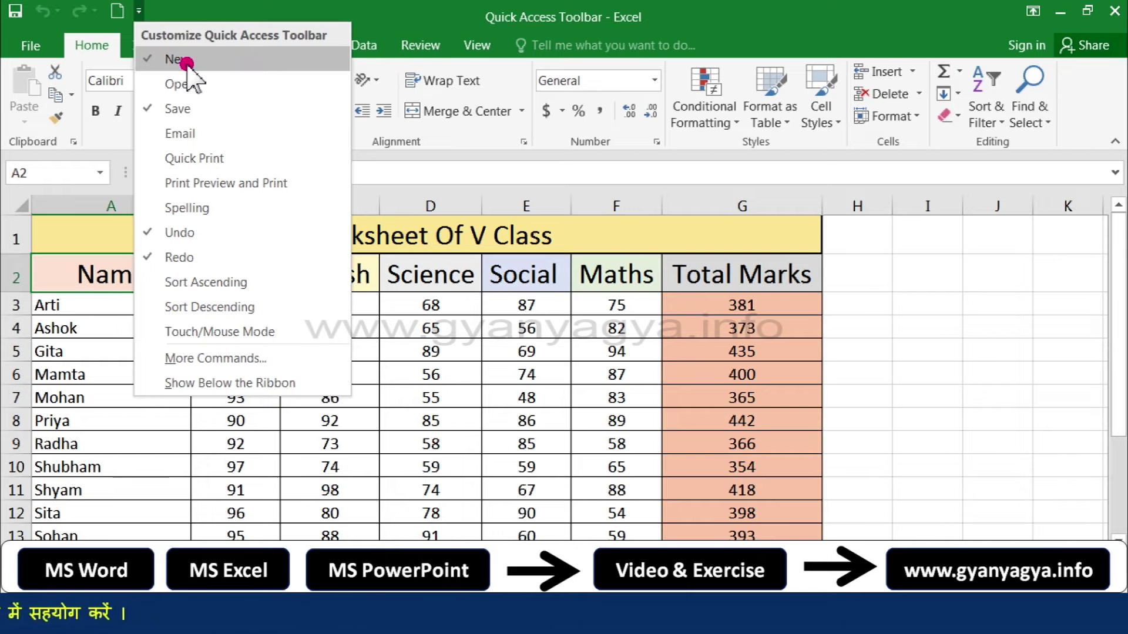
# Step: Uncheck New so the toolbar keeps only Save, Undo and Redo
pyautogui.click(187, 61)
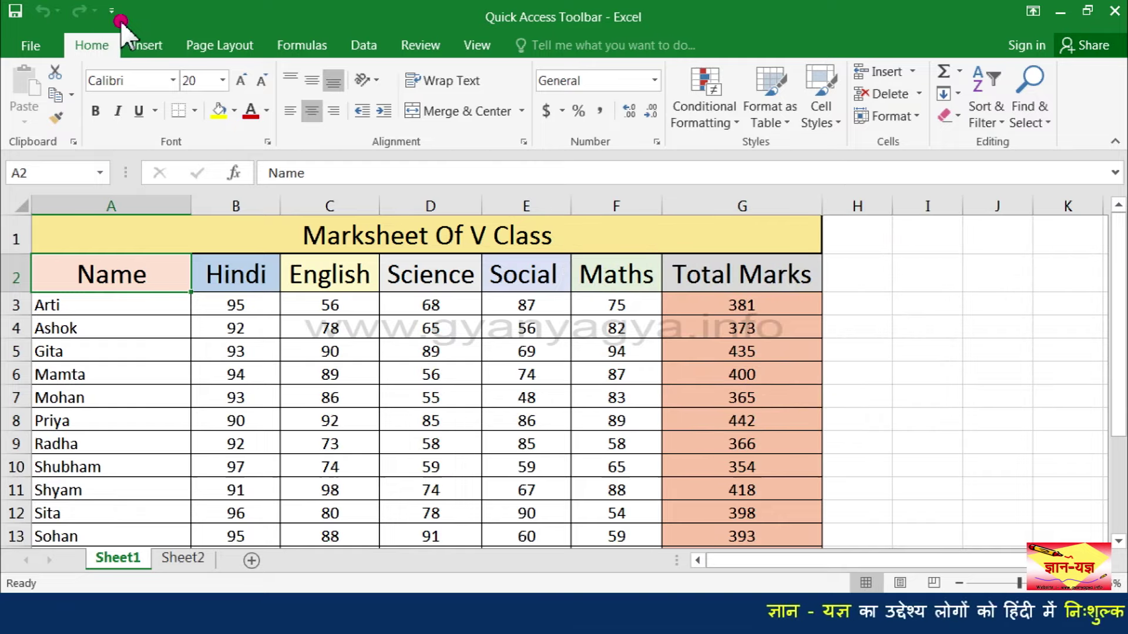
pyautogui.click(112, 12)
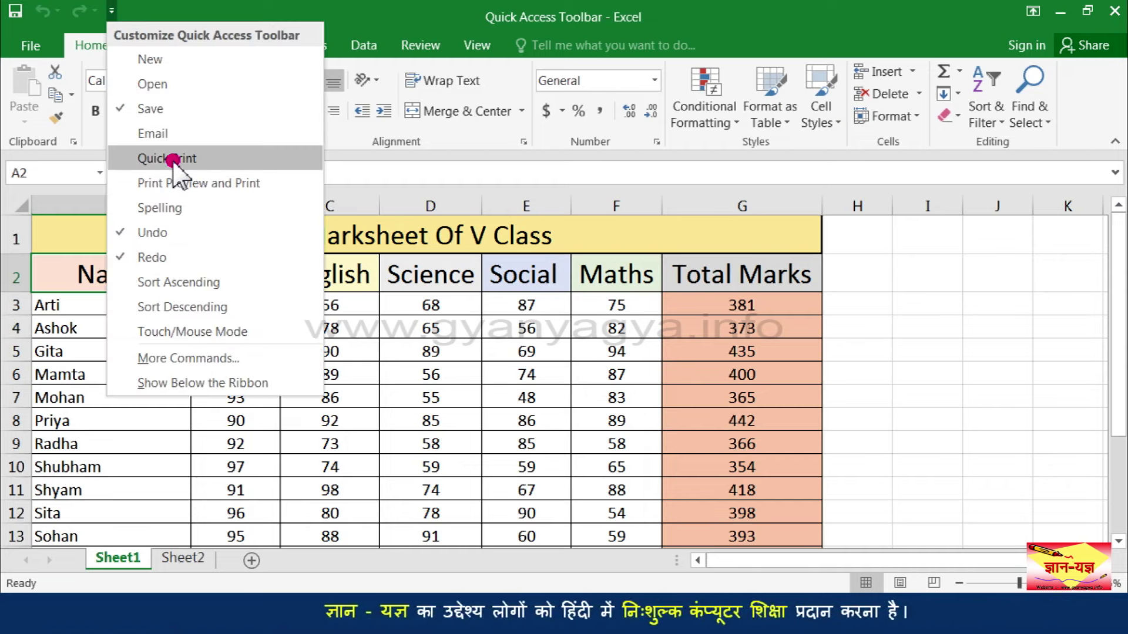
# Step: Open the Quick Access Toolbar page of Excel Options through More Commands
pyautogui.click(262, 359)
pyautogui.moveTo(492, 22)
pyautogui.mouseDown()
pyautogui.moveTo(427, 84)
pyautogui.moveTo(419, 53)
pyautogui.mouseUp()
pyautogui.moveTo(510, 51); pyautogui.dragTo(519, 86)
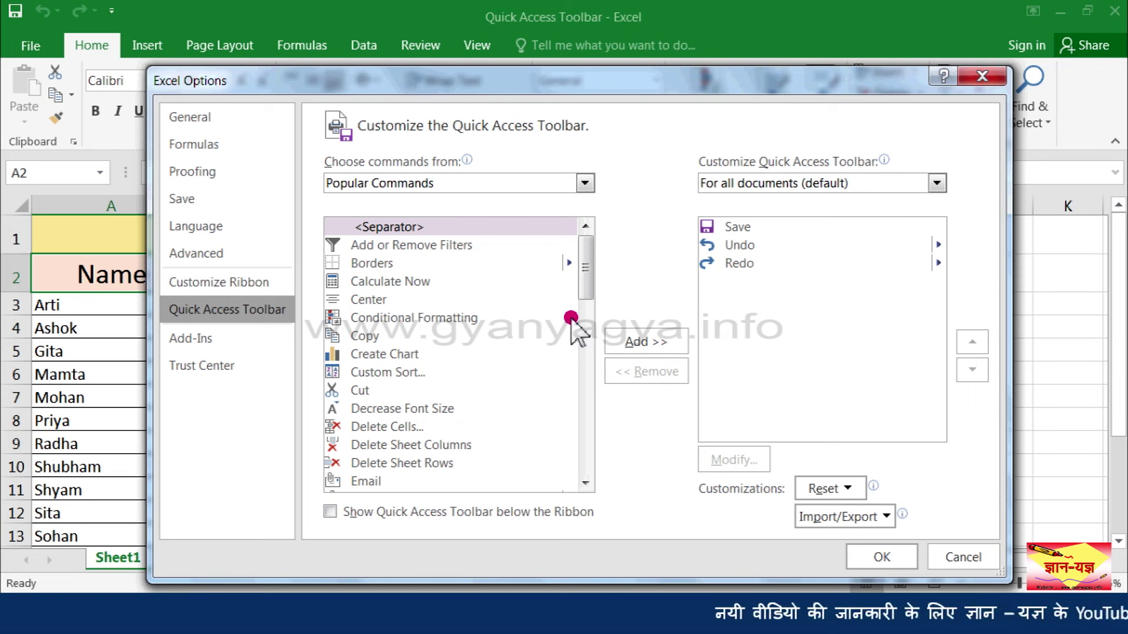
# Step: Add Copy and Insert Picture to the Quick Access Toolbar list
pyautogui.moveTo(580, 276)
pyautogui.mouseDown()
pyautogui.moveTo(588, 340)
pyautogui.moveTo(584, 301)
pyautogui.mouseUp()
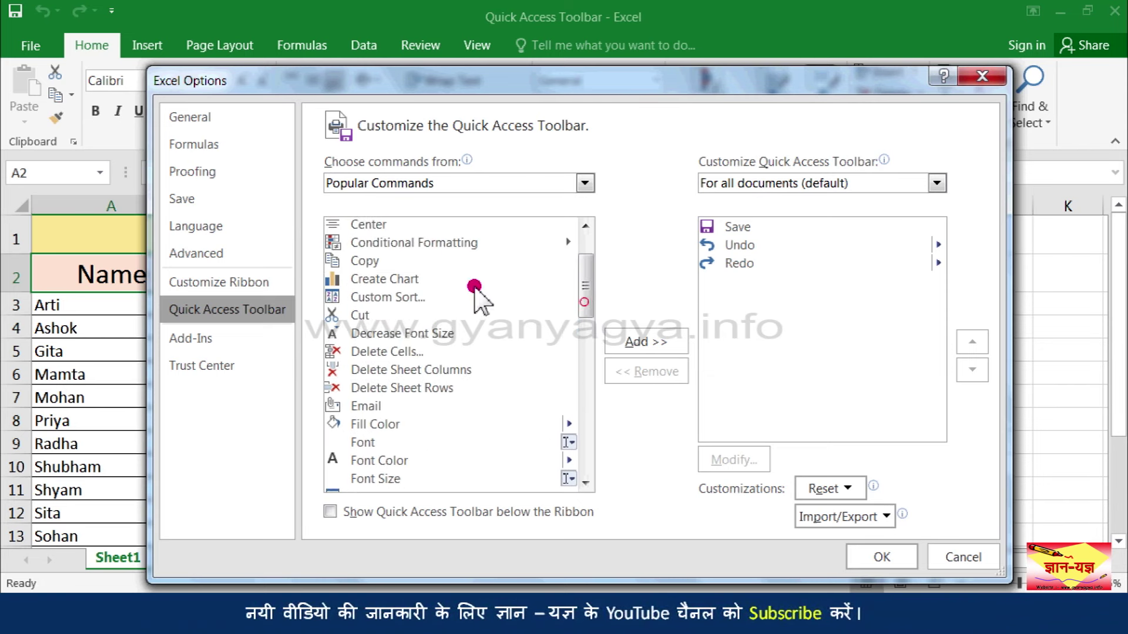
pyautogui.click(397, 264)
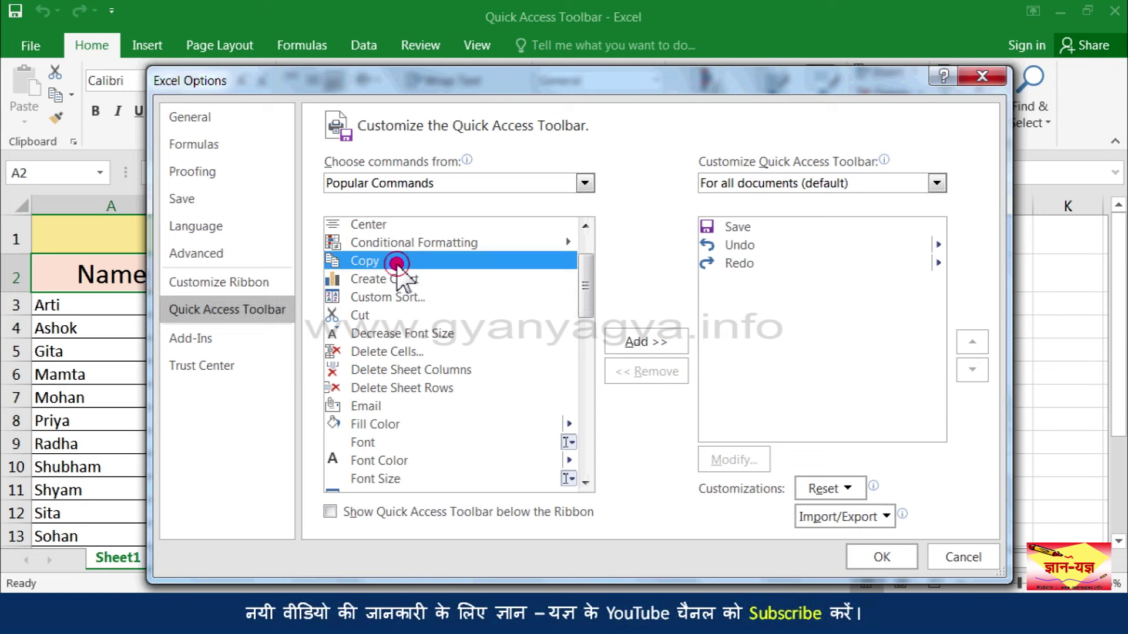
pyautogui.click(656, 348)
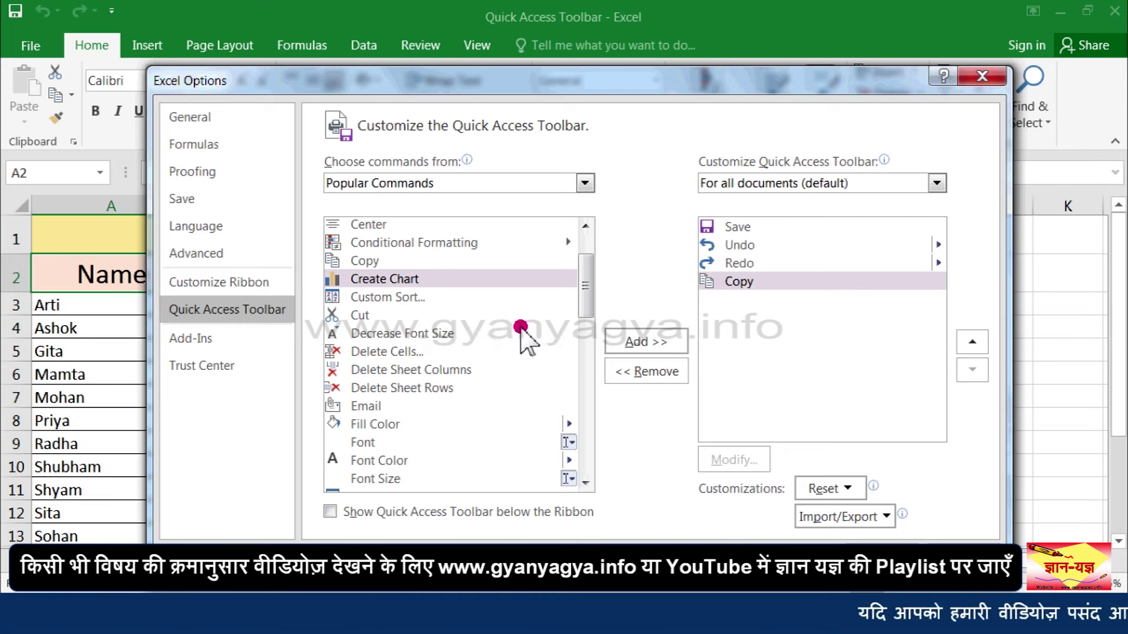
pyautogui.moveTo(593, 303); pyautogui.dragTo(587, 353)
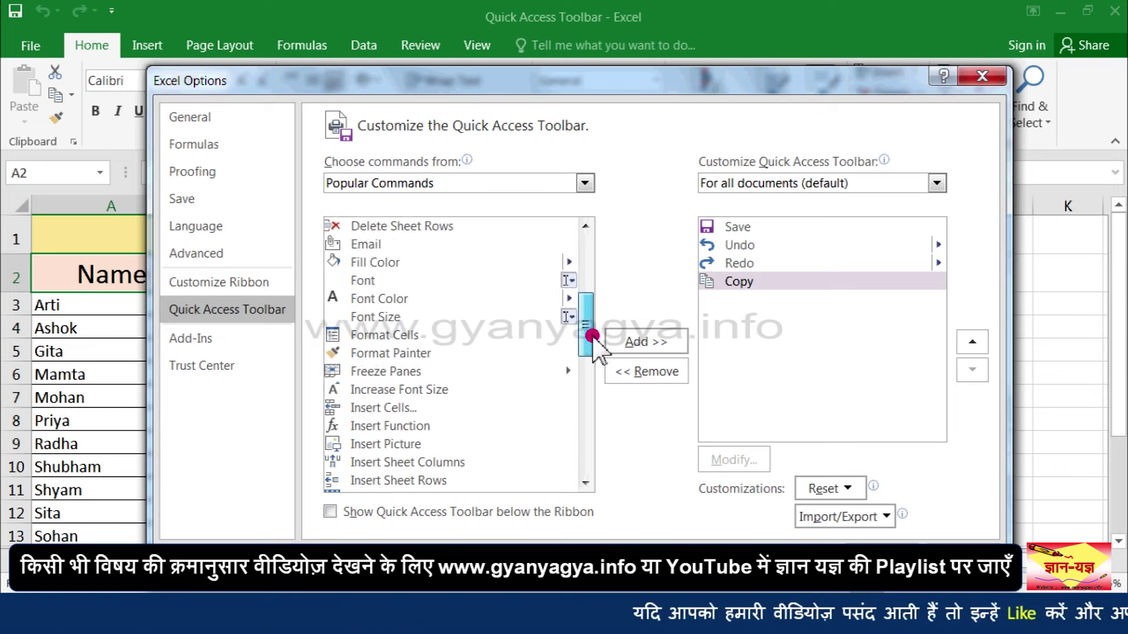
pyautogui.click(409, 399)
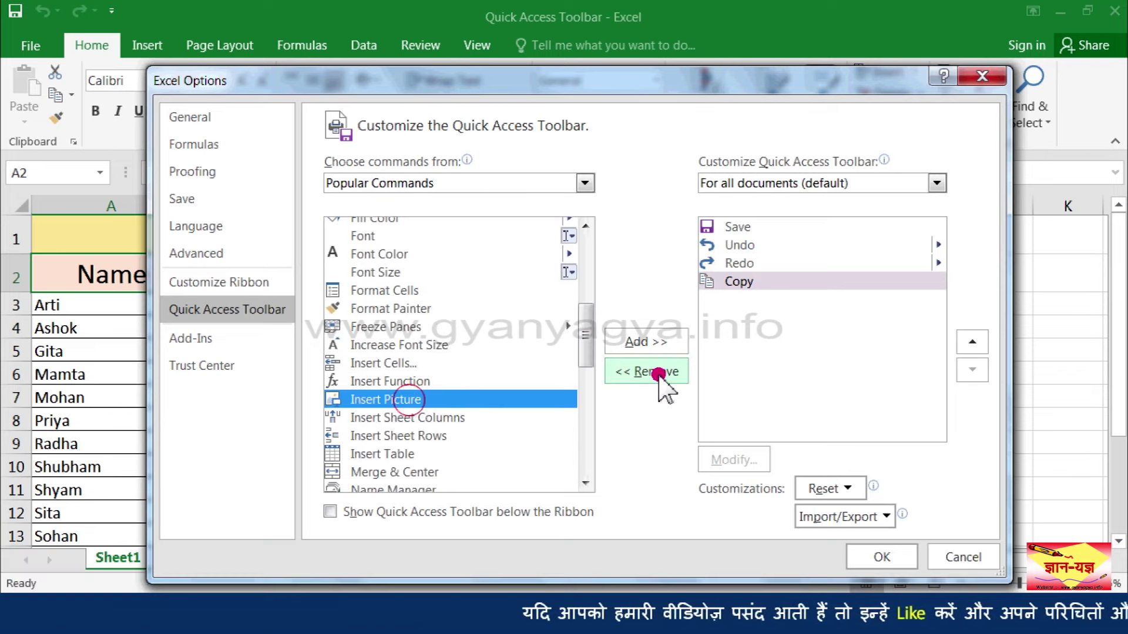
pyautogui.click(647, 342)
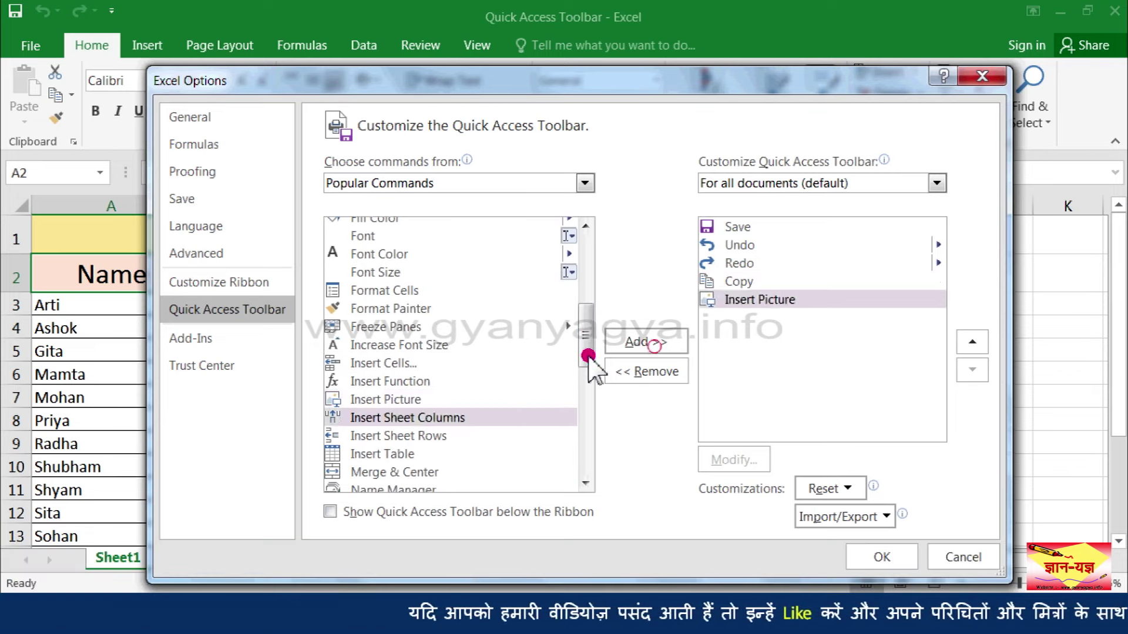
# Step: Add Sort Ascending and remove New File from the toolbar list
pyautogui.click(435, 429)
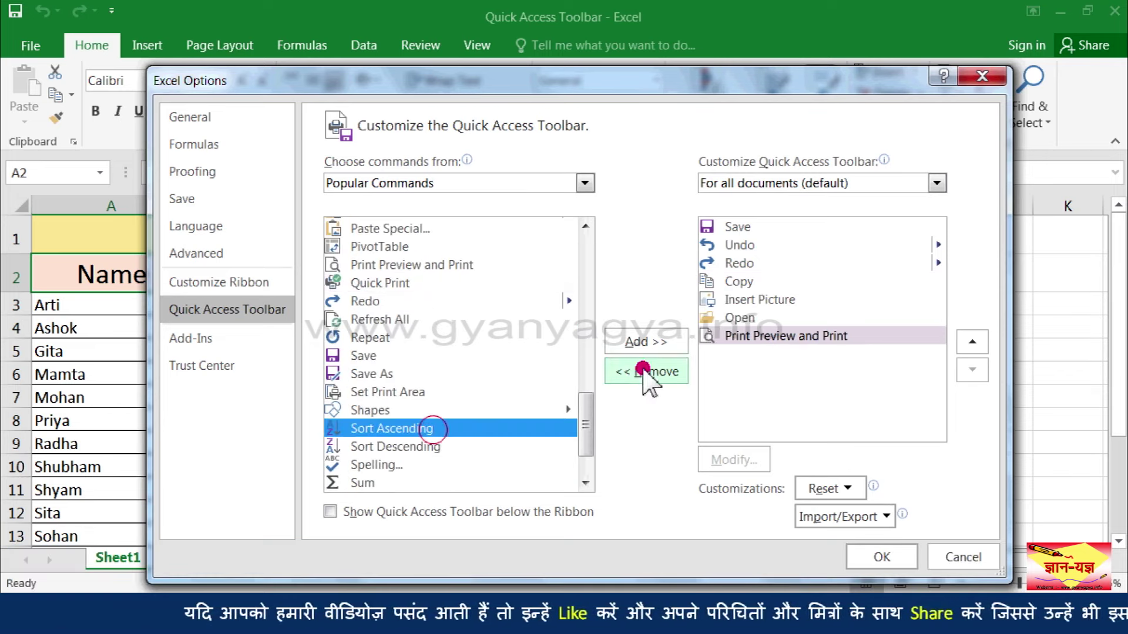
pyautogui.click(644, 347)
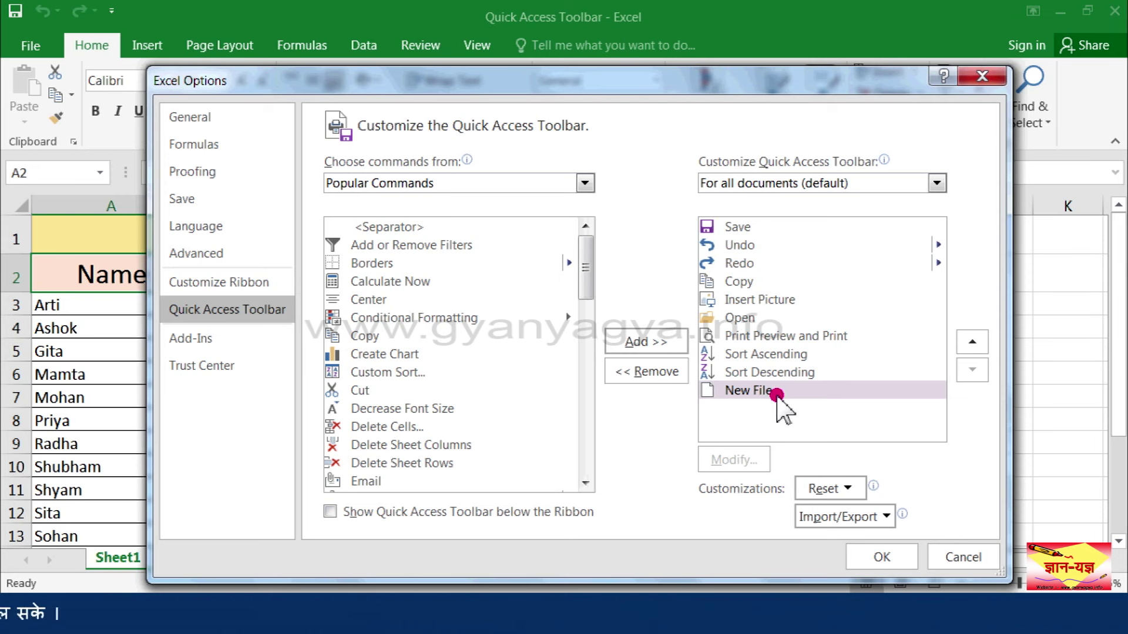
pyautogui.click(667, 373)
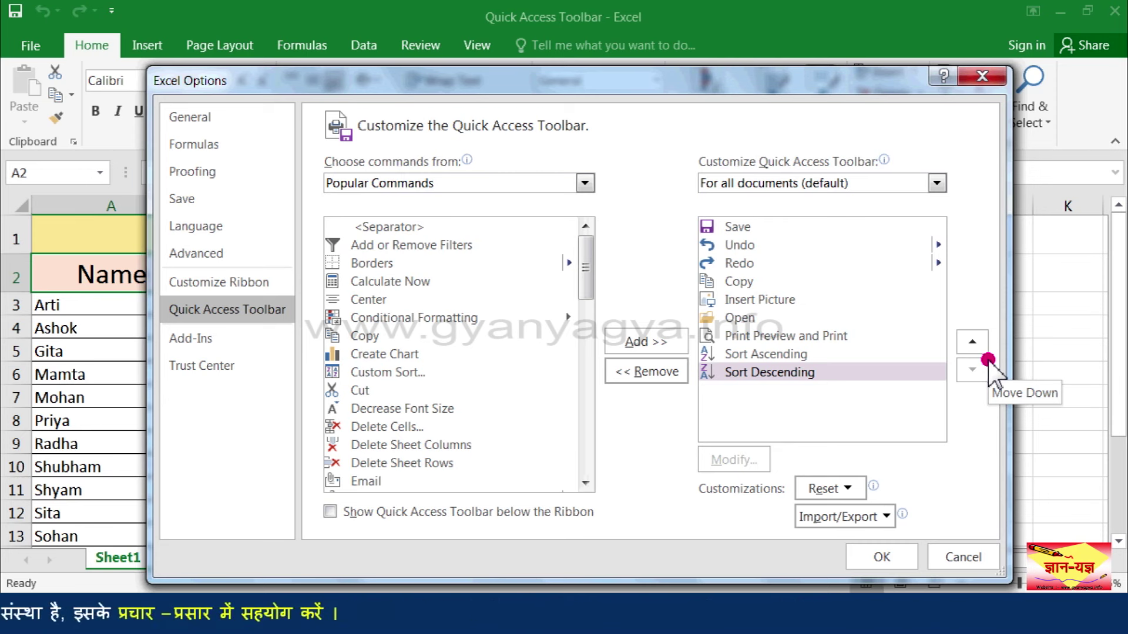
# Step: Move Copy to the top of the toolbar command order
pyautogui.click(763, 281)
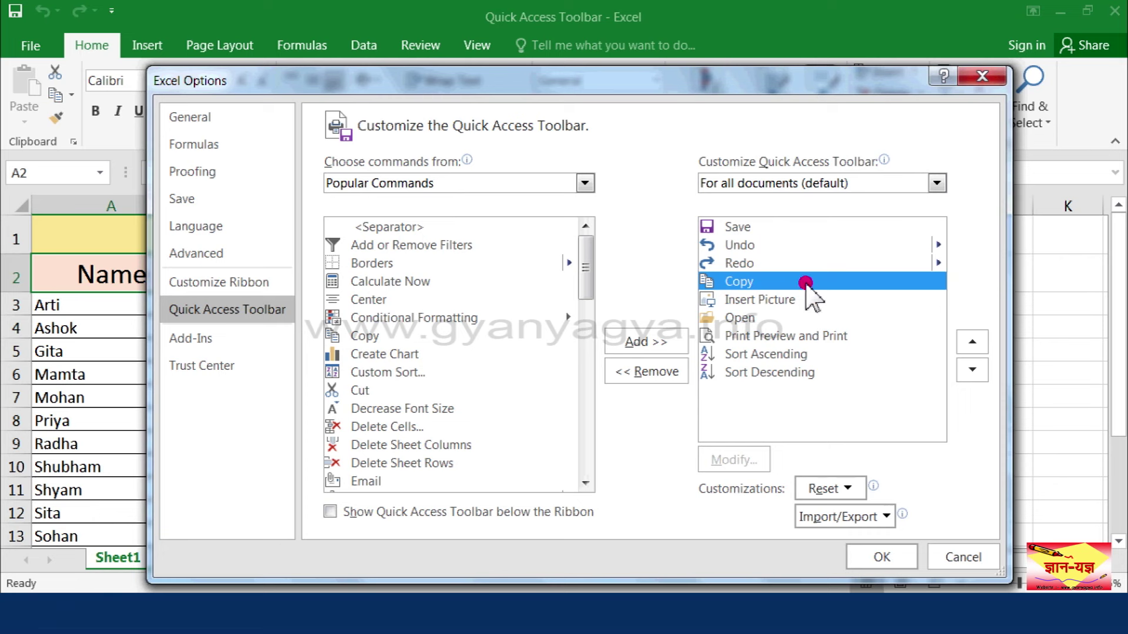
pyautogui.click(973, 344)
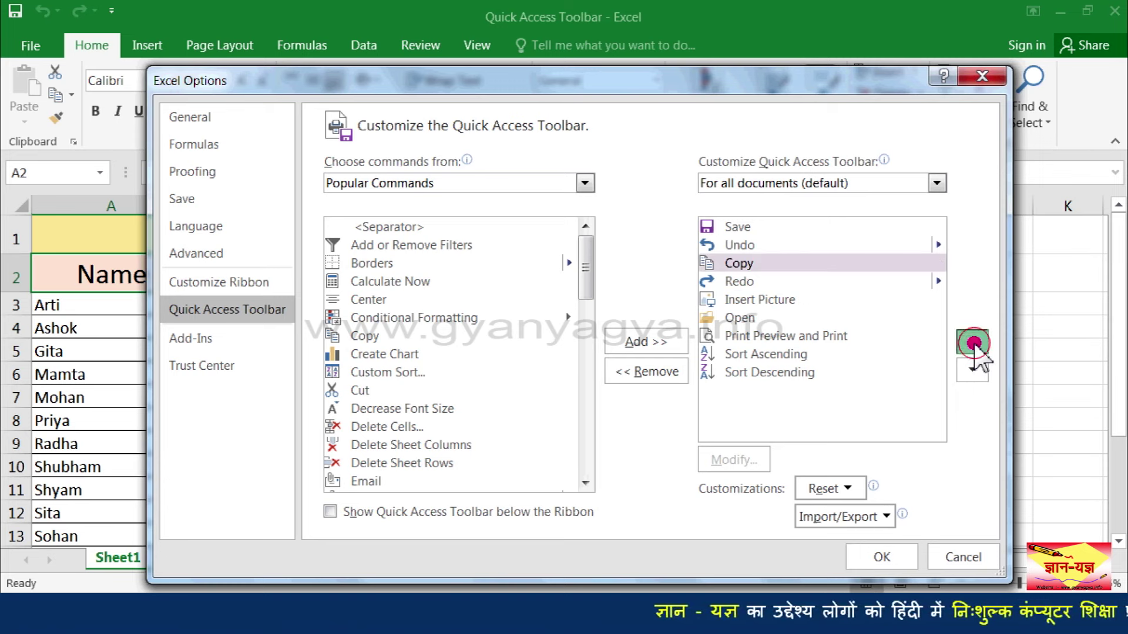
pyautogui.click(973, 344)
pyautogui.click(973, 343)
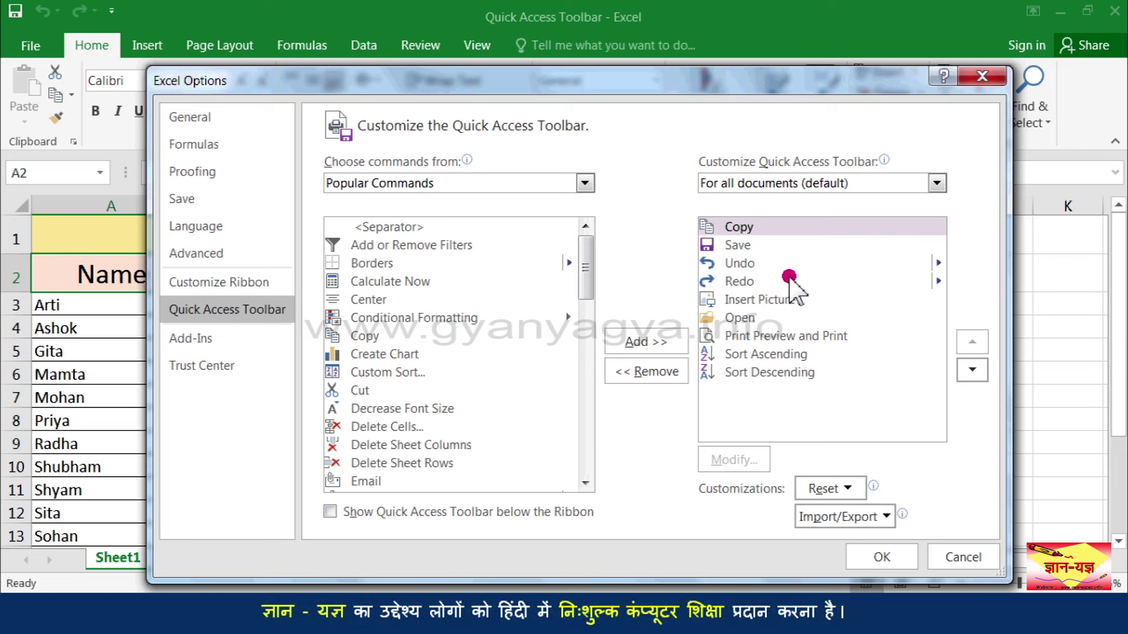
# Step: Move Save down so it follows Redo
pyautogui.press('Down')
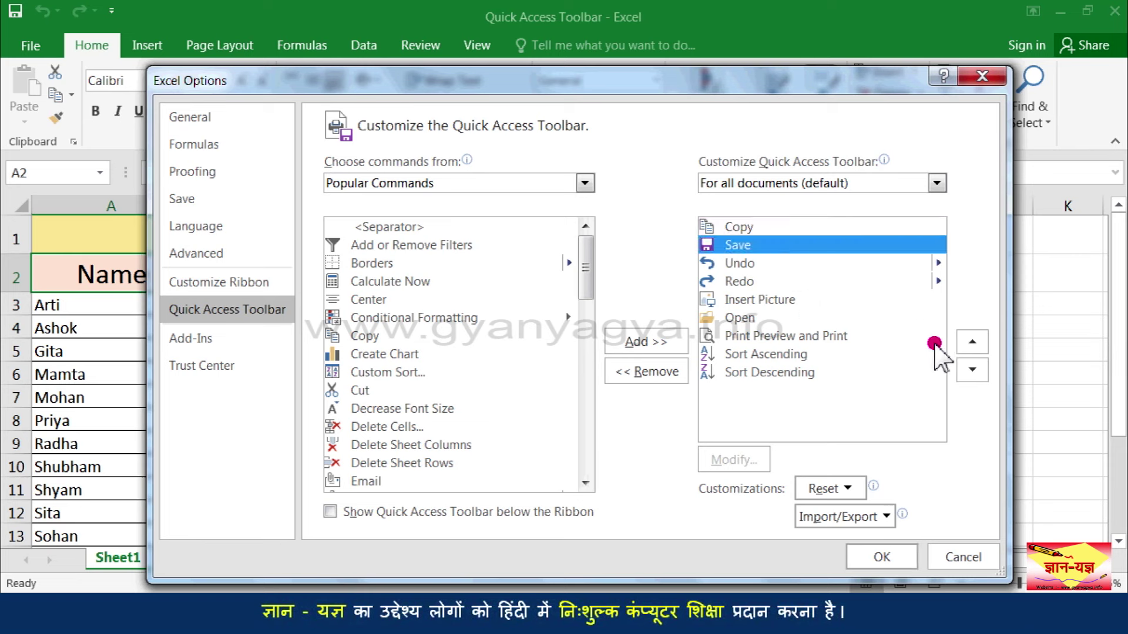
pyautogui.click(973, 372)
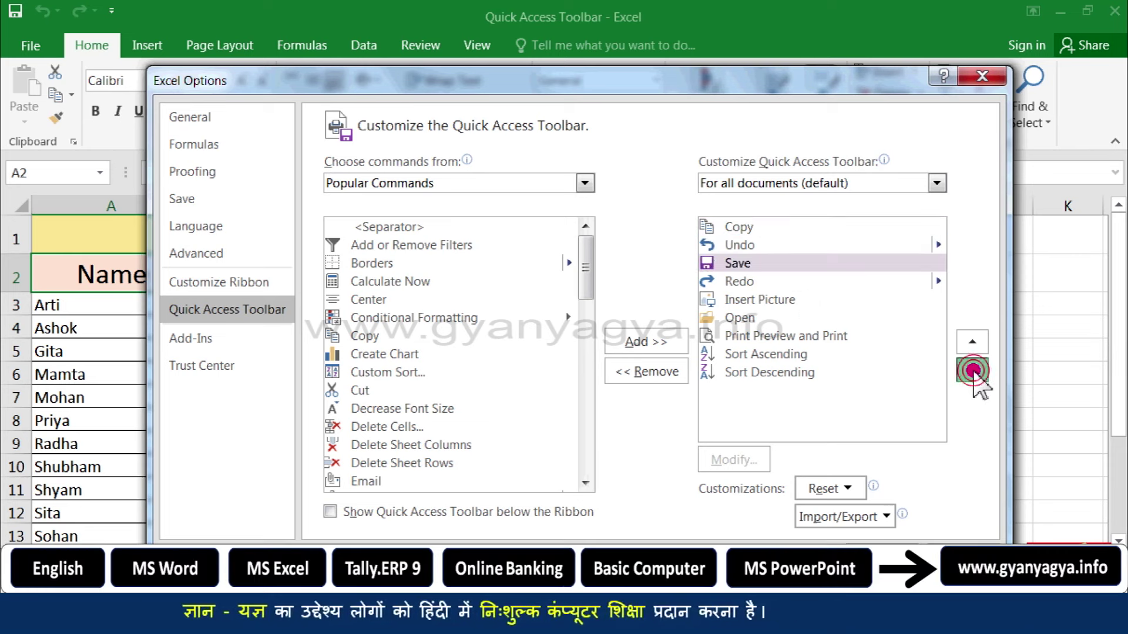
pyautogui.click(973, 371)
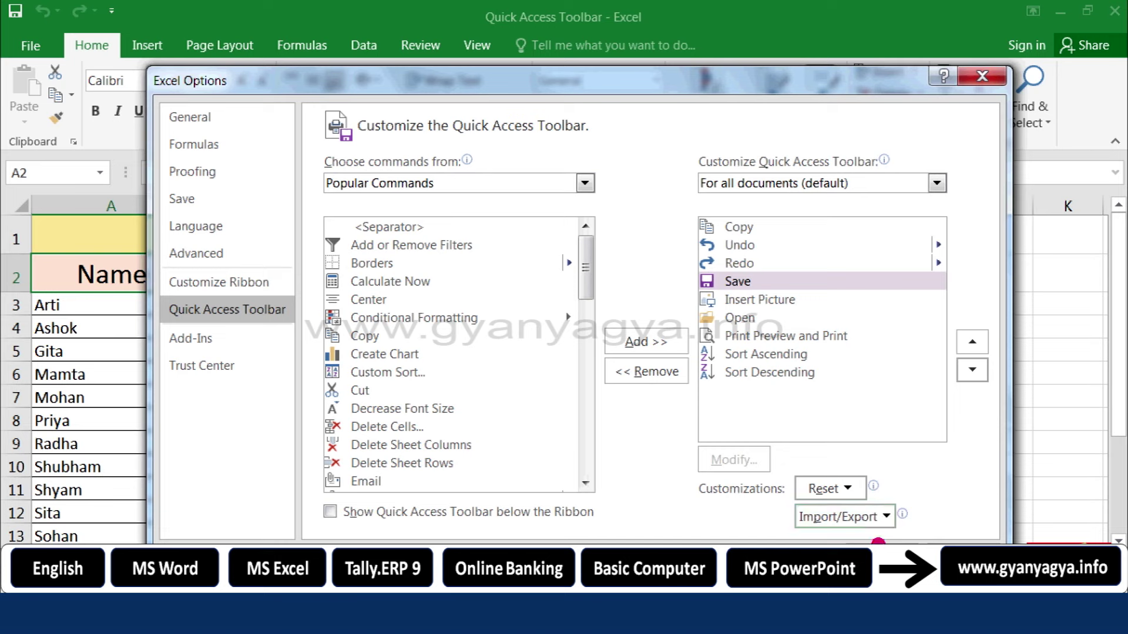
# Step: Confirm Excel Options with OK to apply the new toolbar layout
pyautogui.click(879, 556)
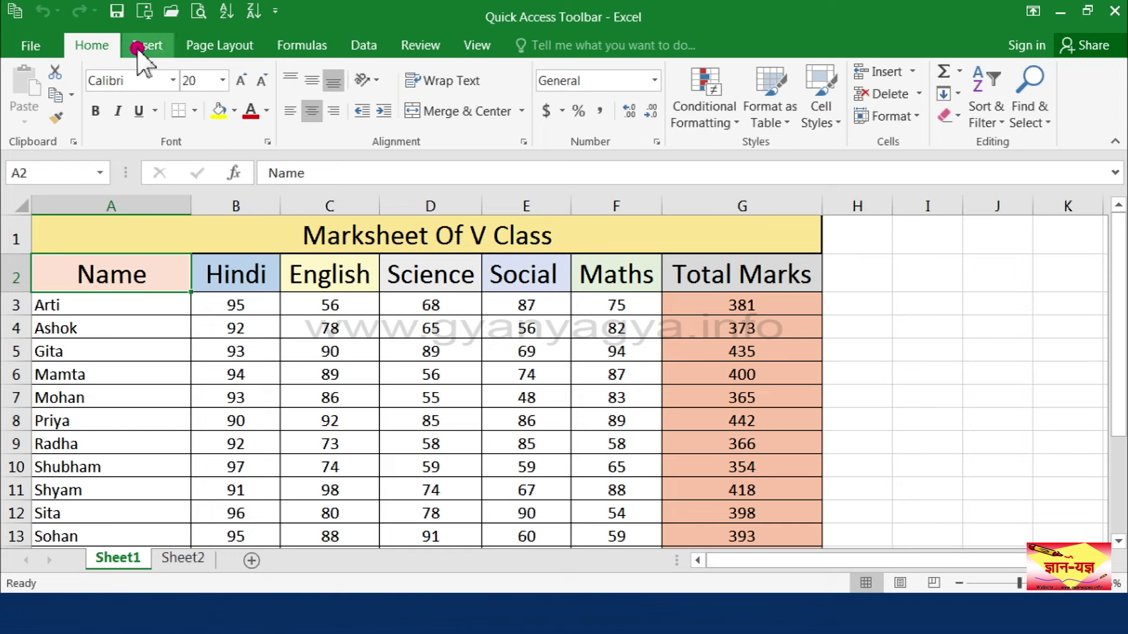
# Step: Add the Page Layout tab's Background command to the Quick Access Toolbar
pyautogui.click(223, 48)
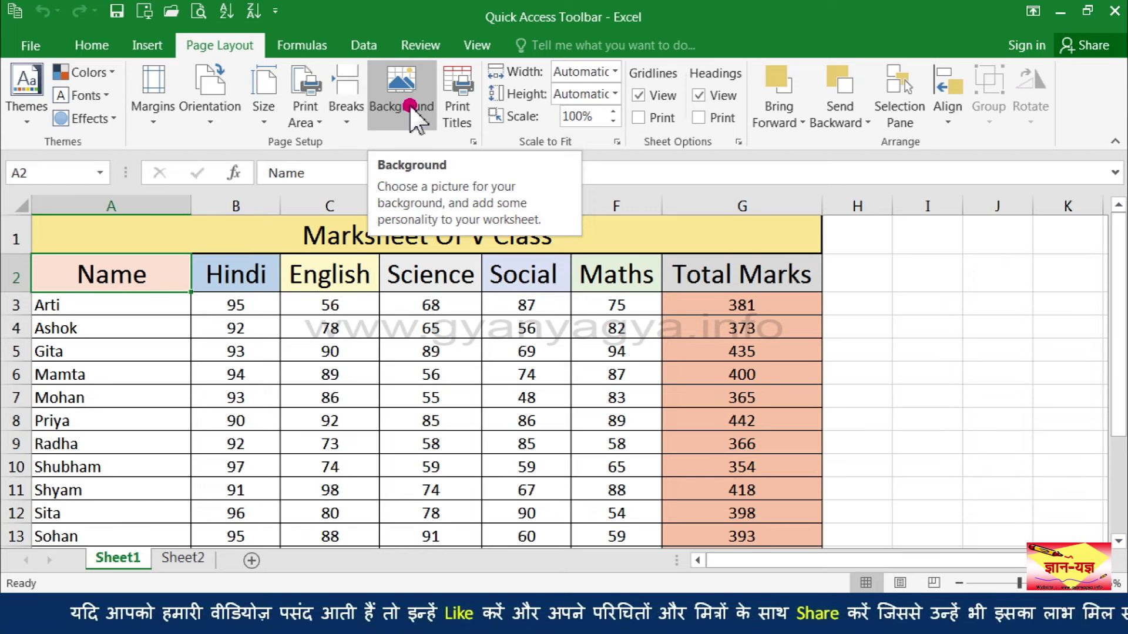
pyautogui.rightClick(413, 108)
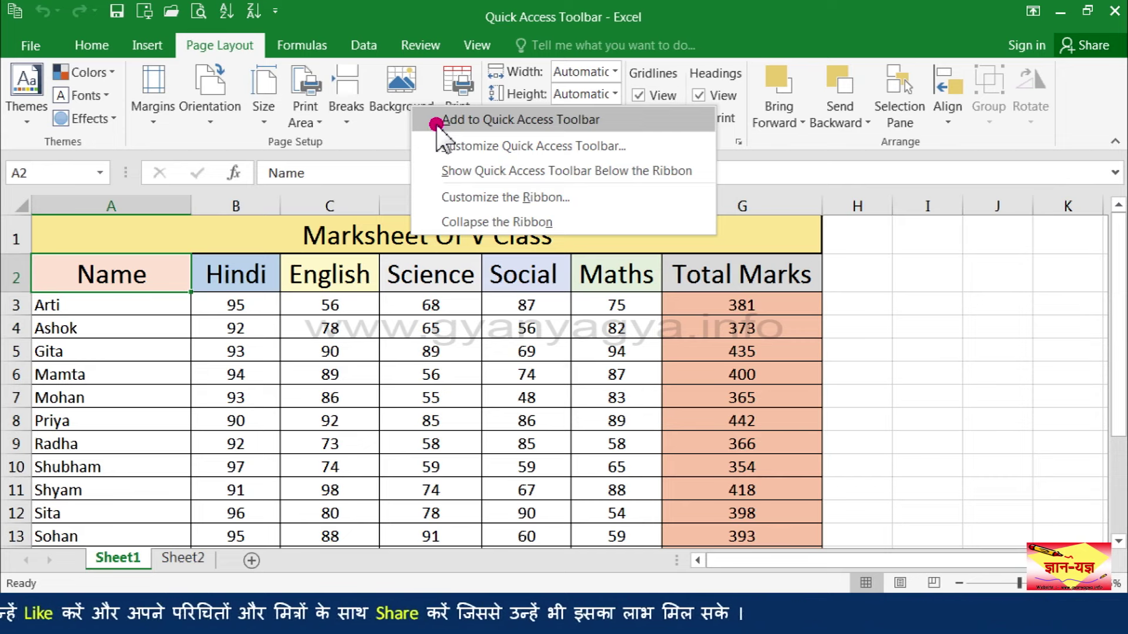
pyautogui.click(438, 123)
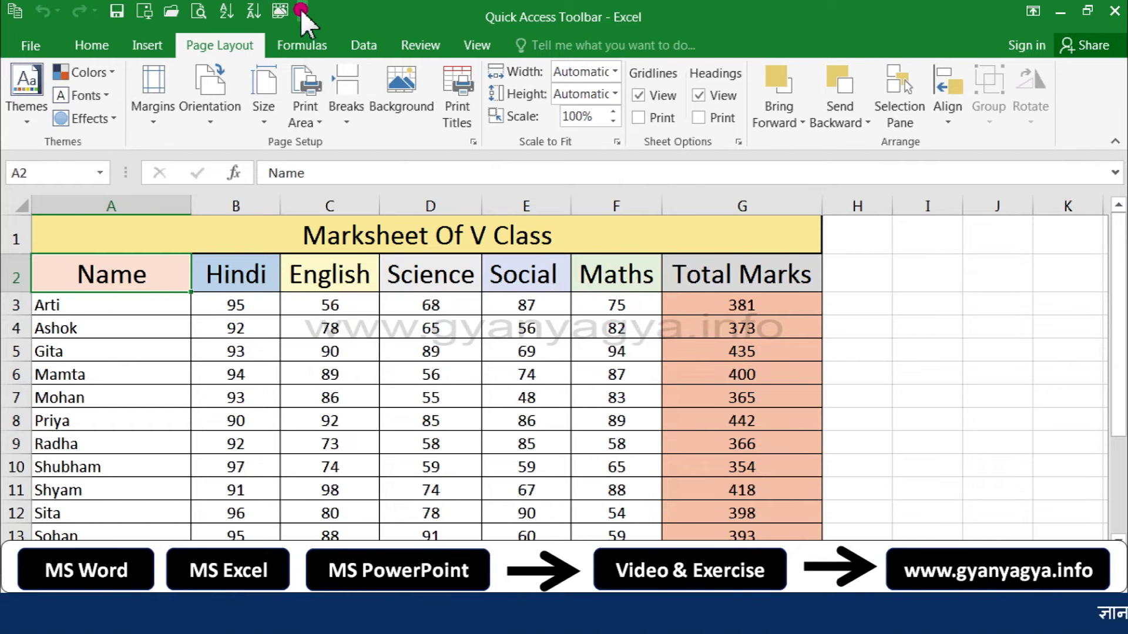
pyautogui.click(301, 11)
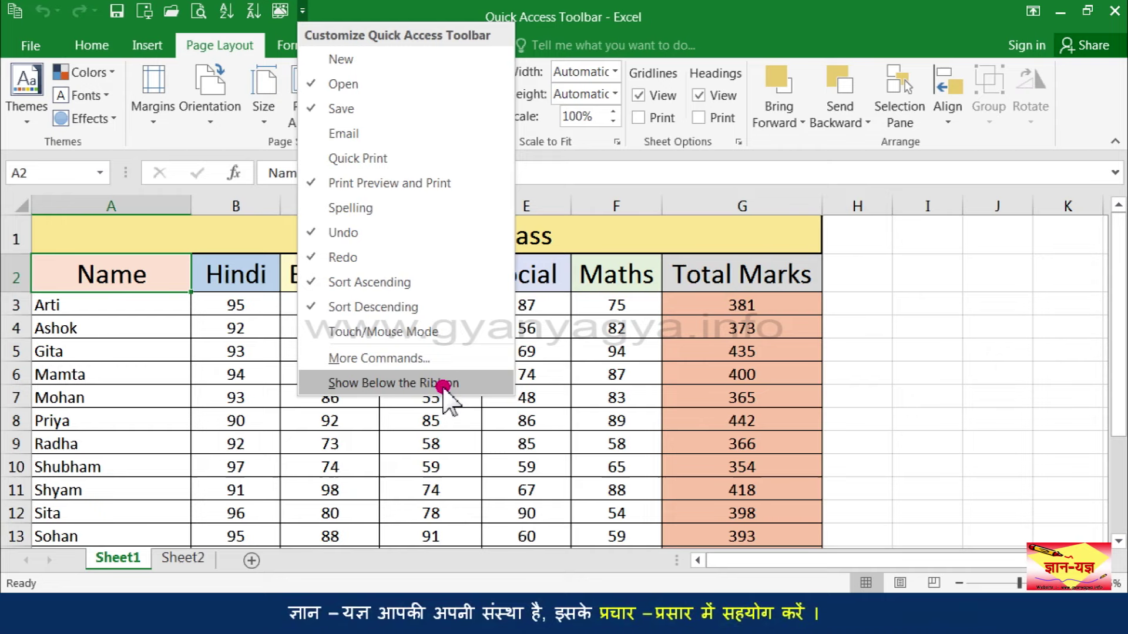
pyautogui.click(446, 385)
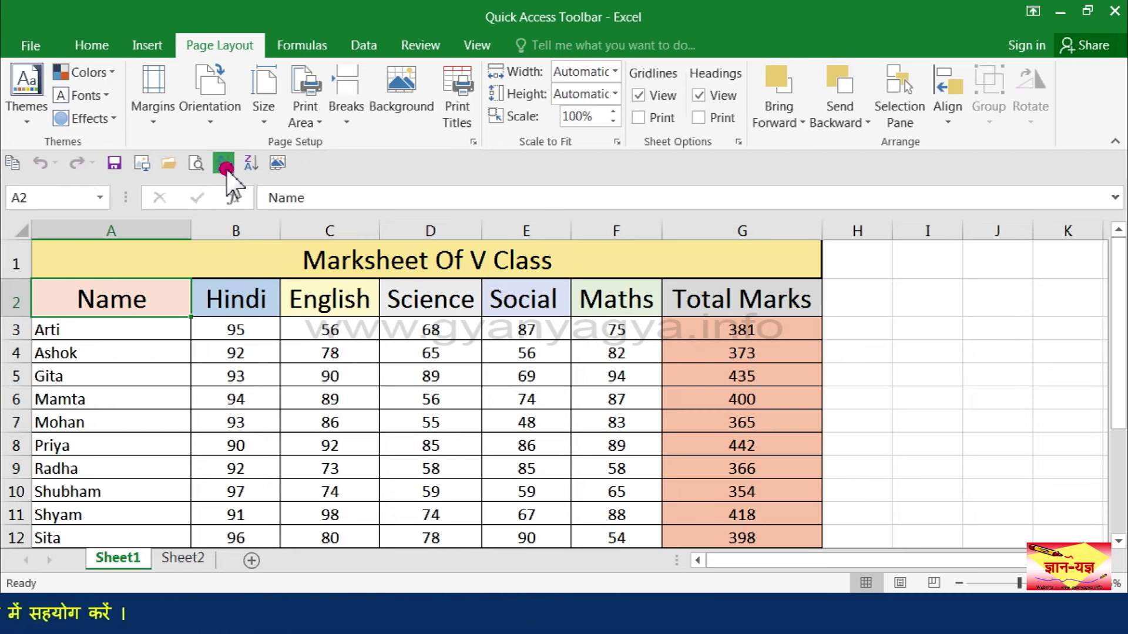
pyautogui.rightClick(328, 164)
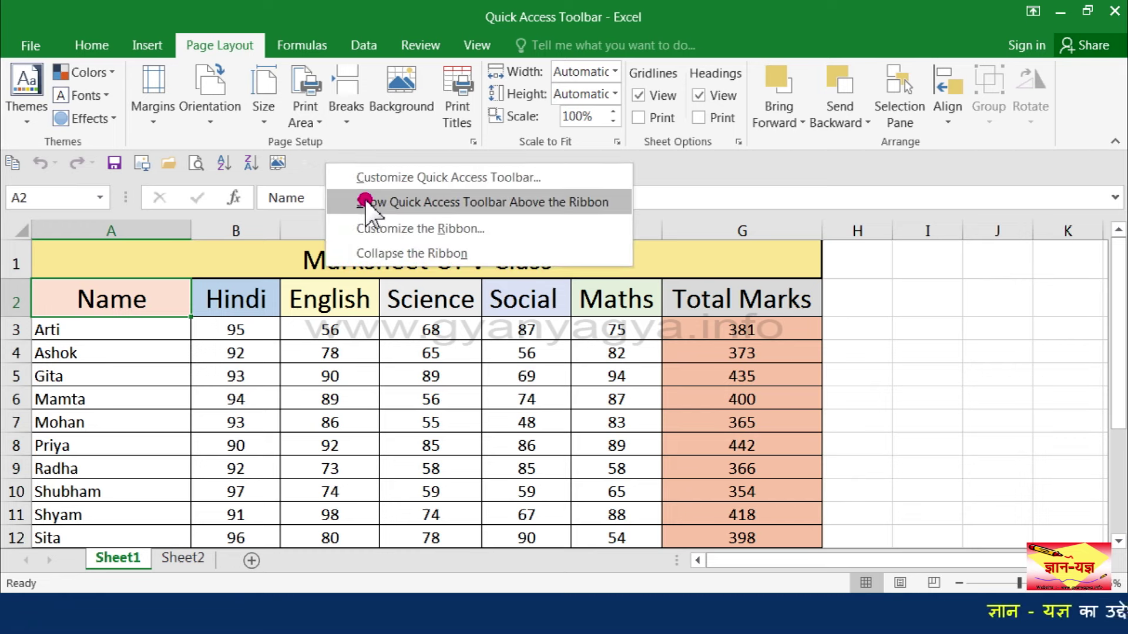
pyautogui.click(522, 203)
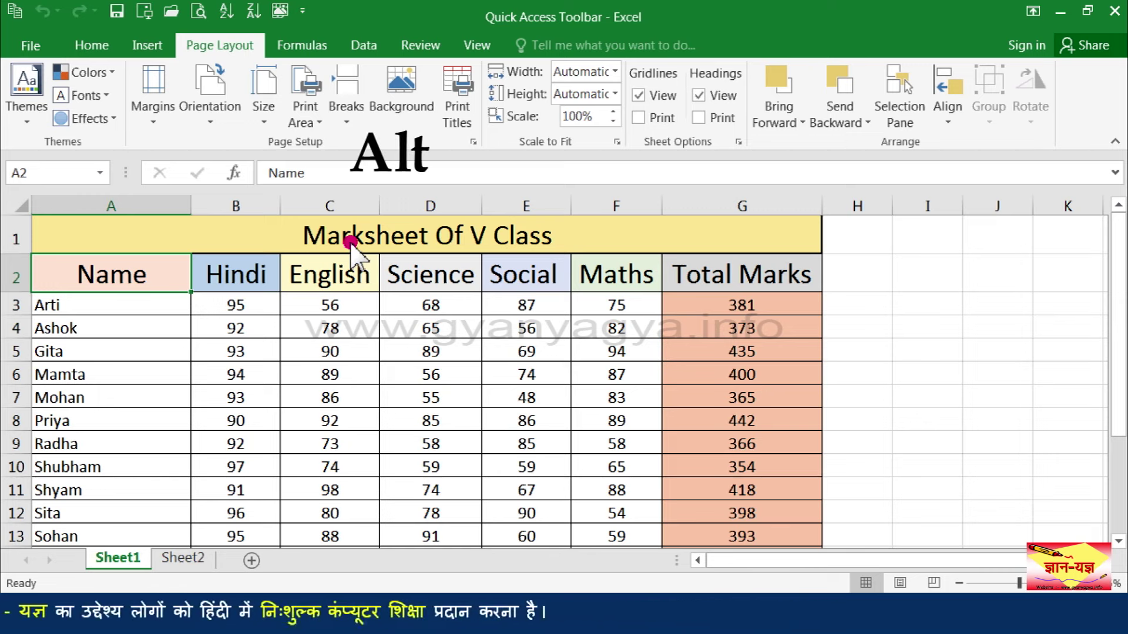
# Step: Show the numbered KeyTips on toolbar buttons, then select the Marksheet Of V Class title cell
pyautogui.press('alt')
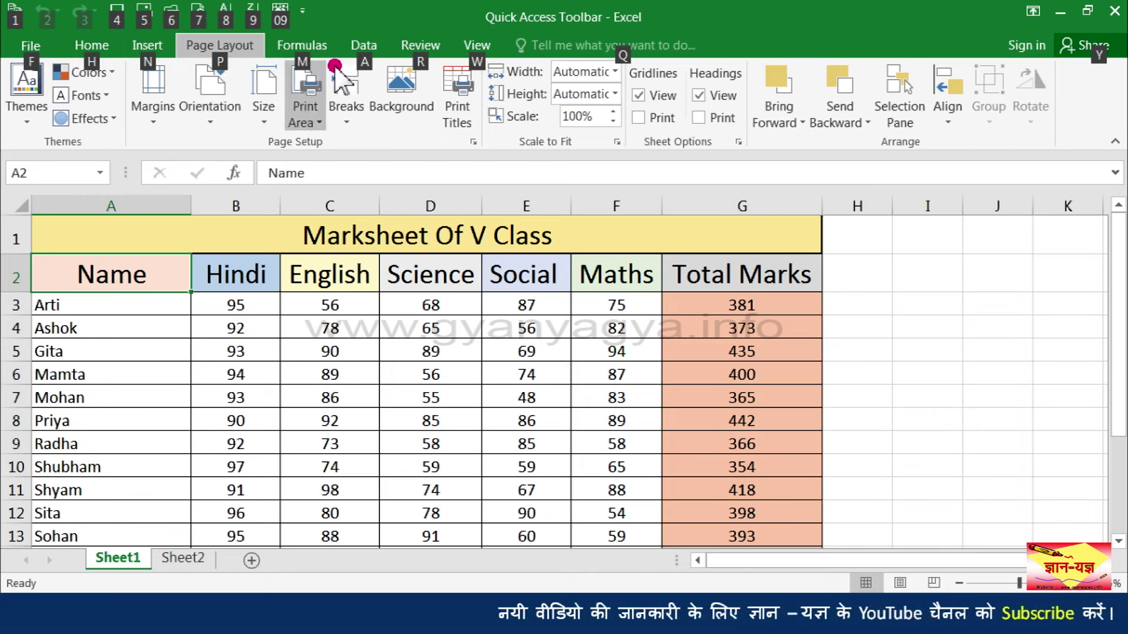
pyautogui.click(303, 228)
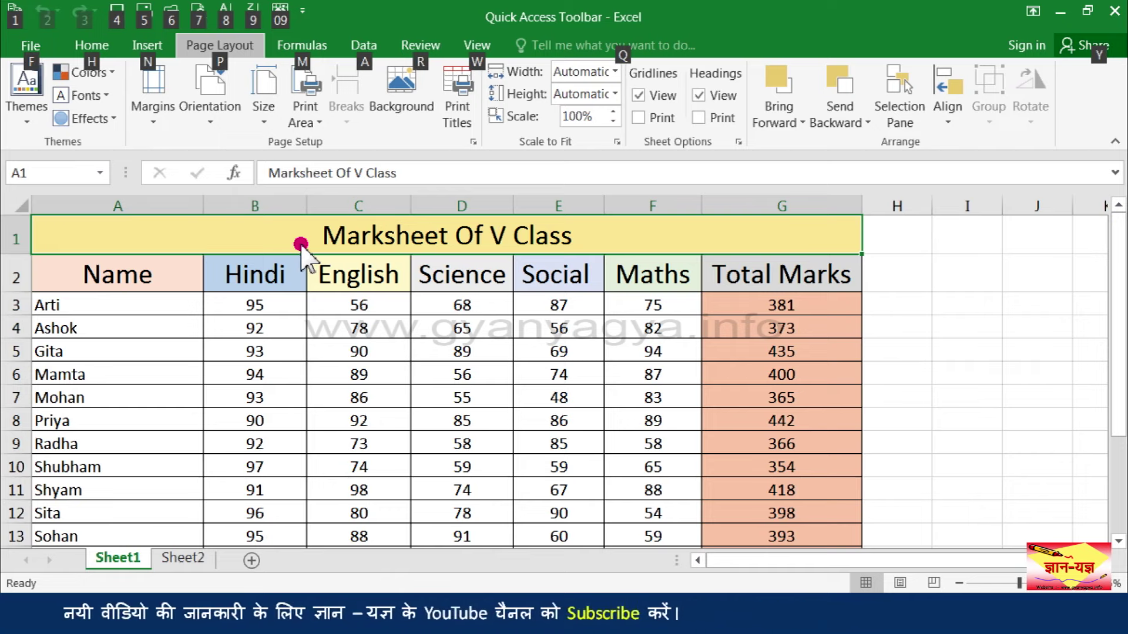
# Step: Open Print Preview with Alt+7, return to the sheet, and show the toolbar KeyTips again
pyautogui.press('7')
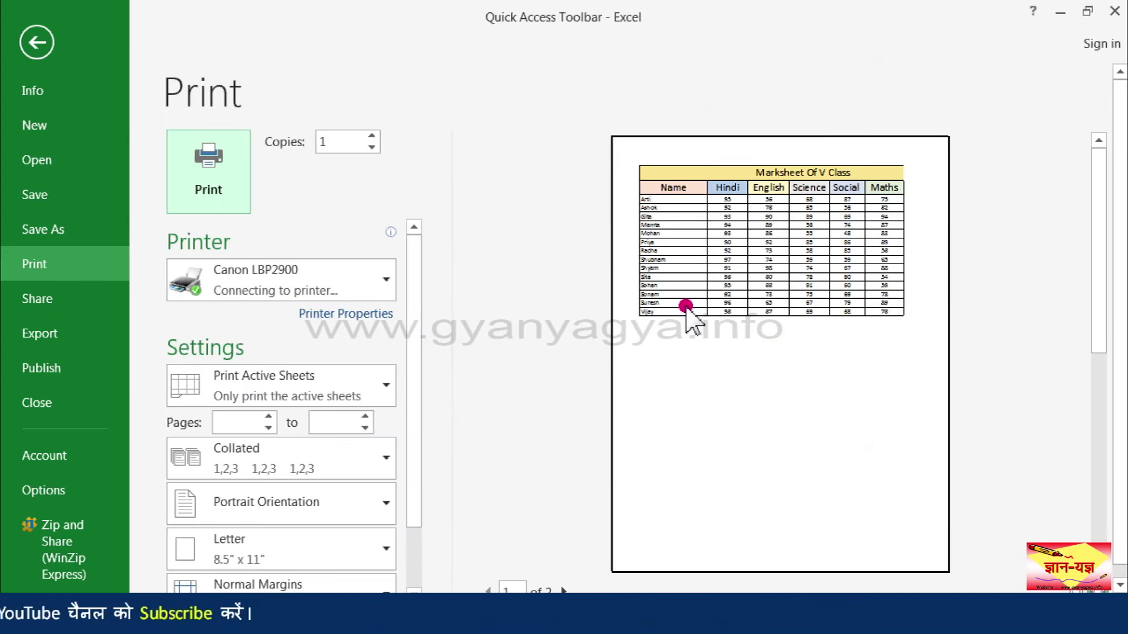
pyautogui.click(37, 42)
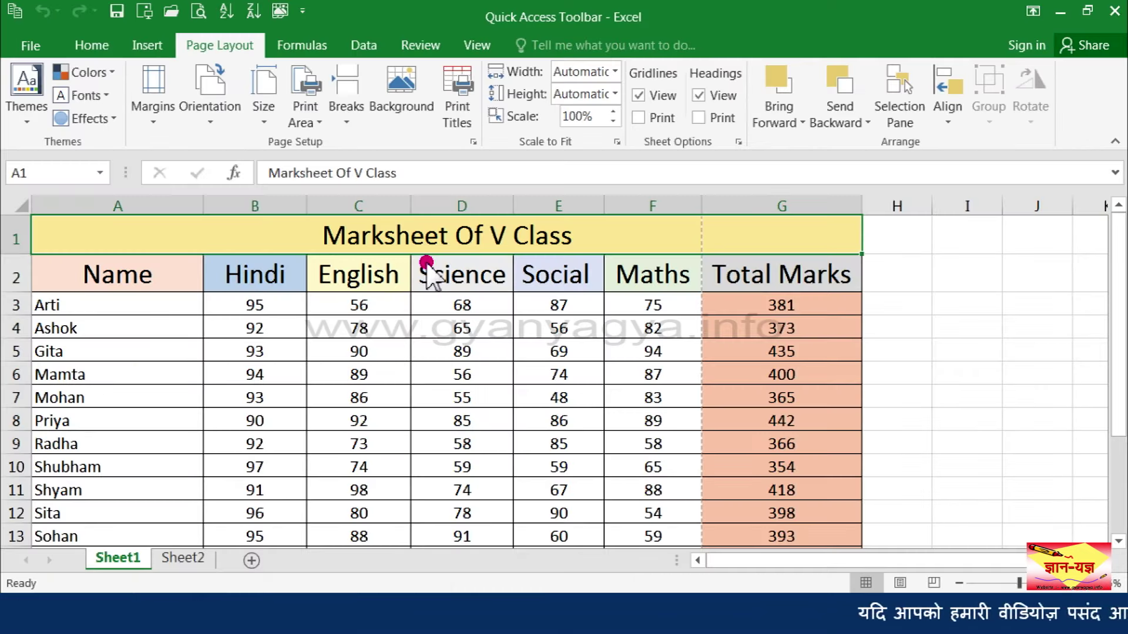
pyautogui.click(214, 104)
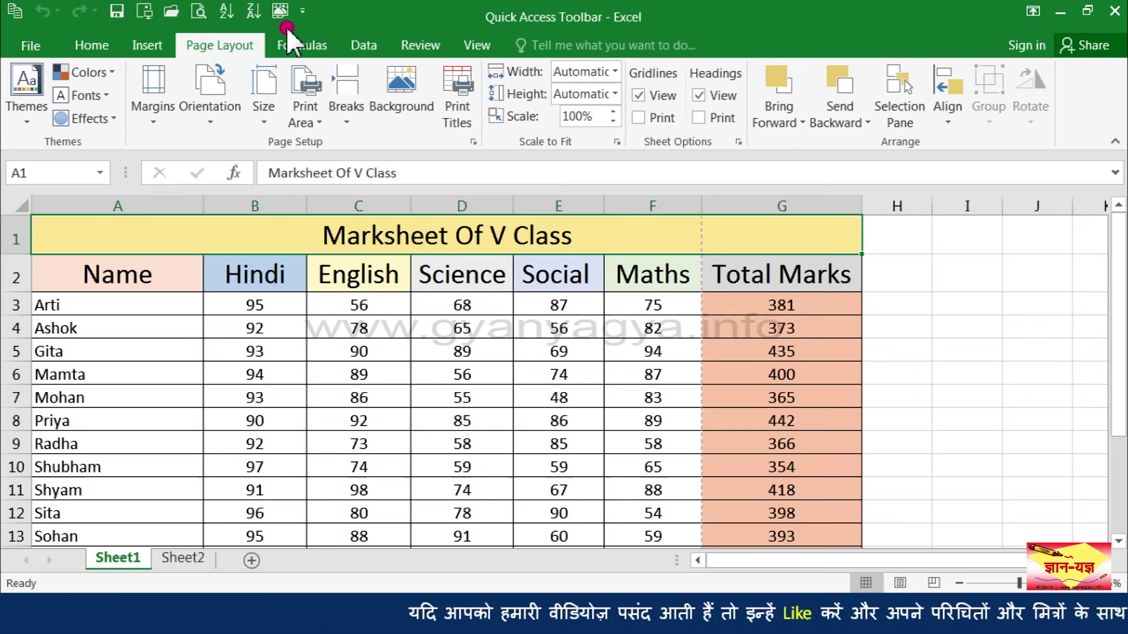
pyautogui.press('alt')
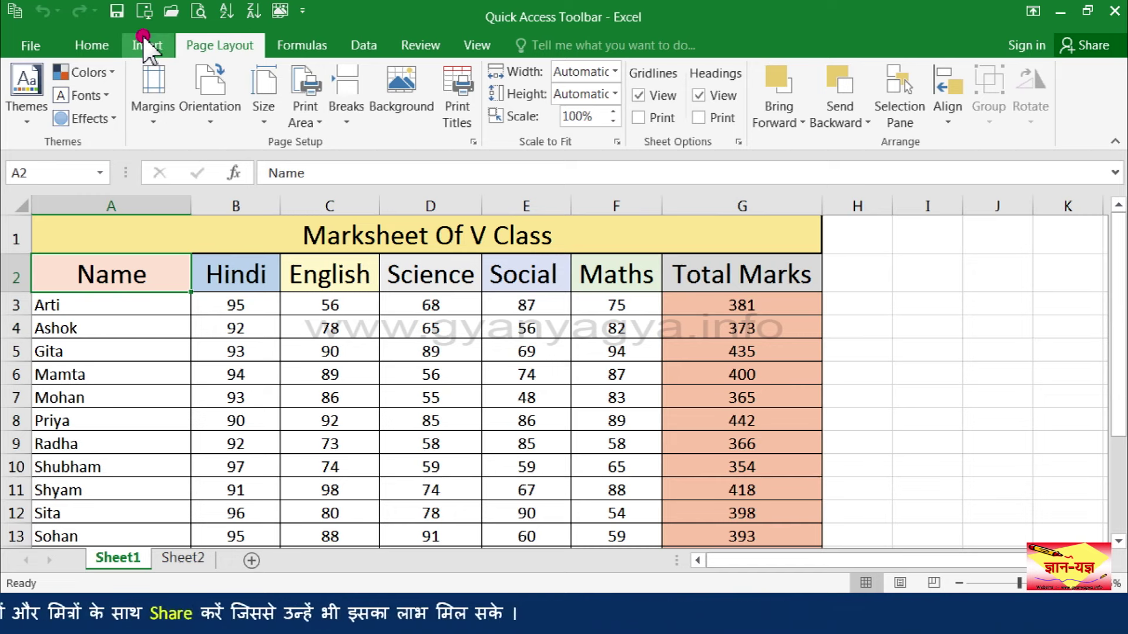
pyautogui.press('alt')
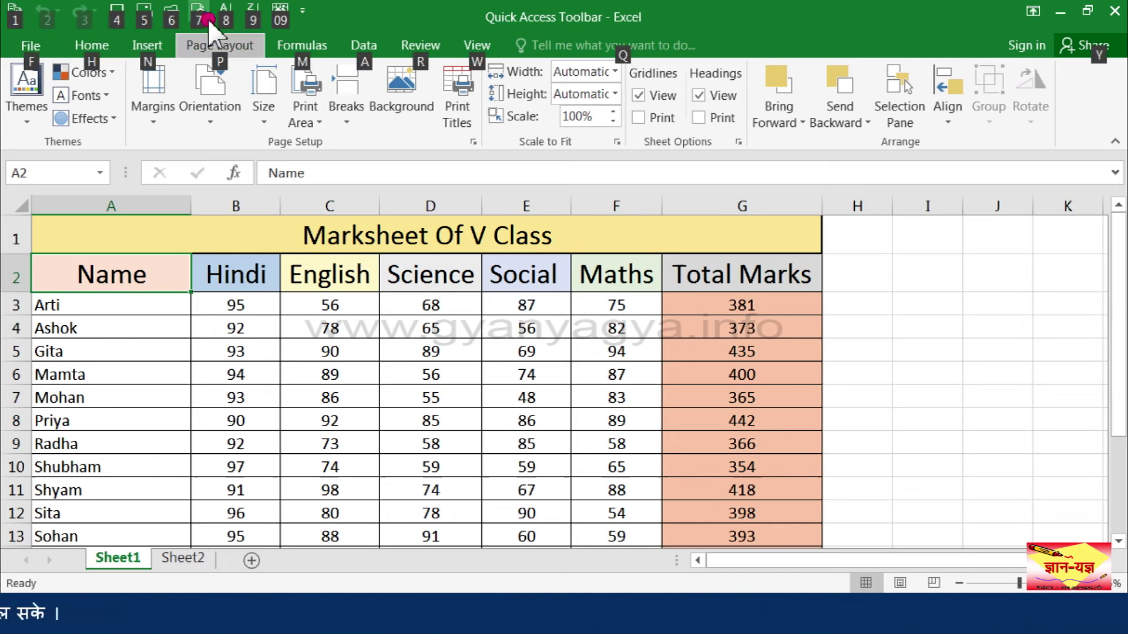